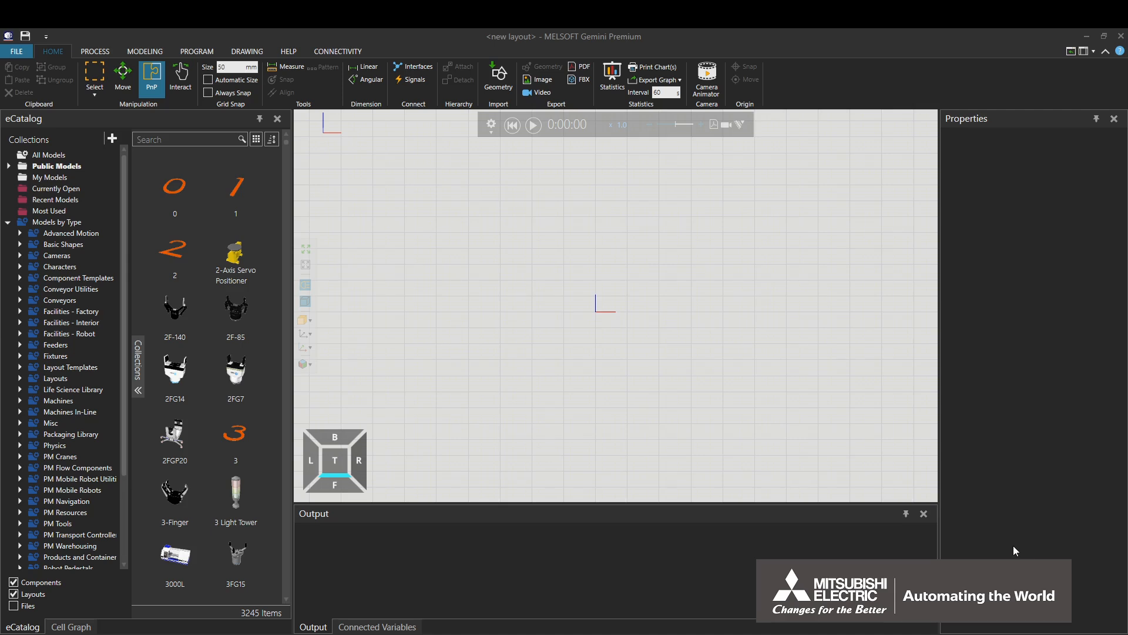
Place a Visual Components Basic Feeder from the Feeders collection in the empty layout
click(56, 344)
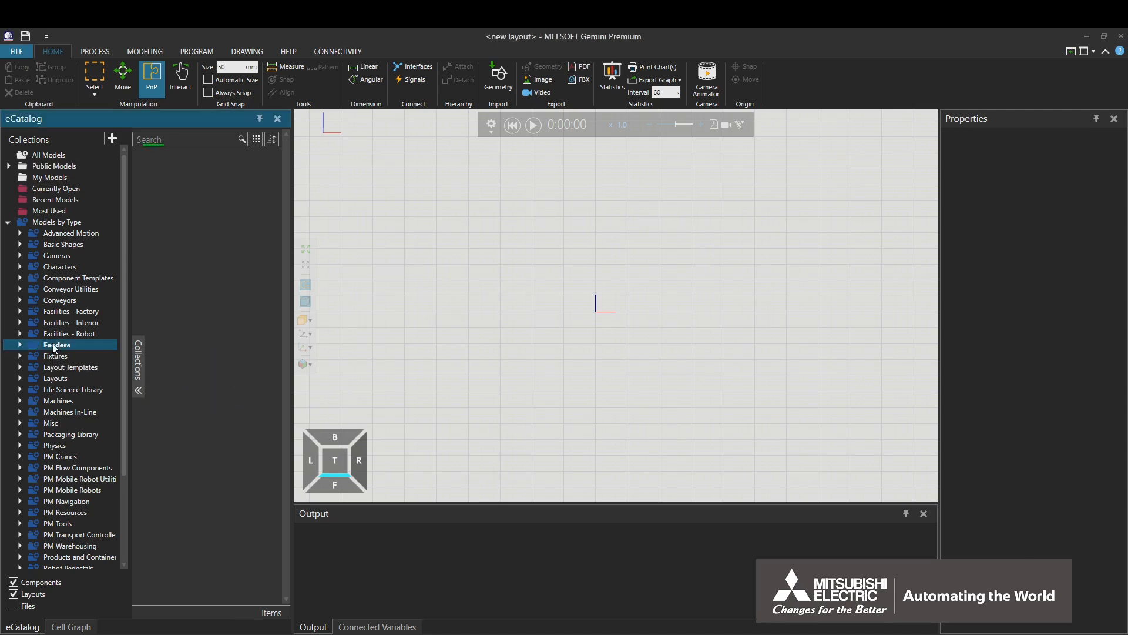
scroll(189, 371, down, 2)
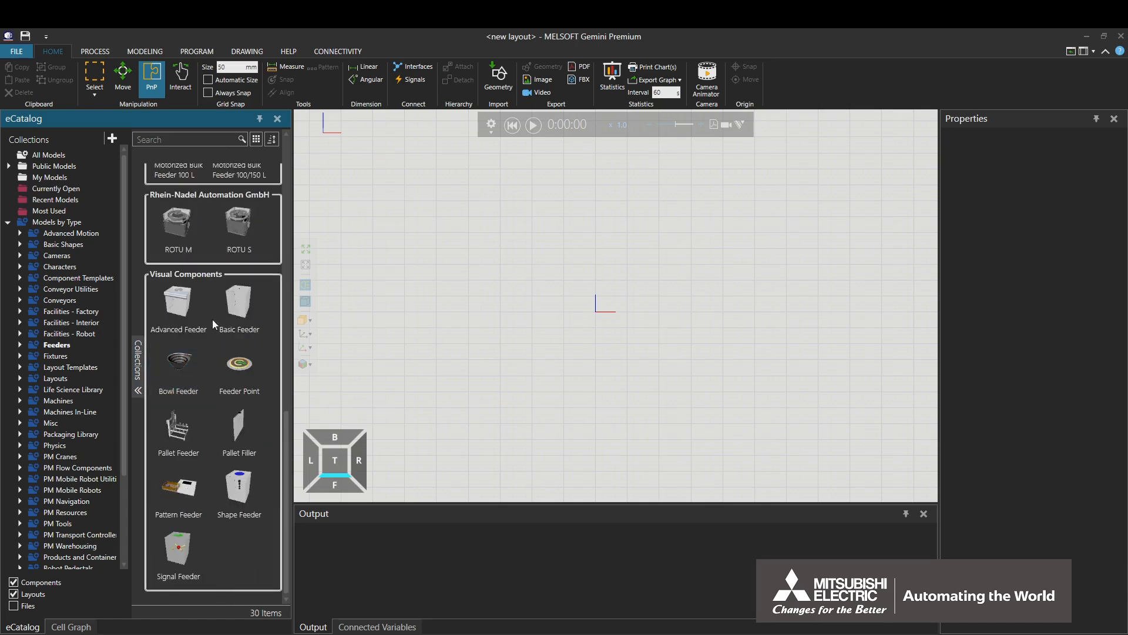
drag(212, 319, 534, 312)
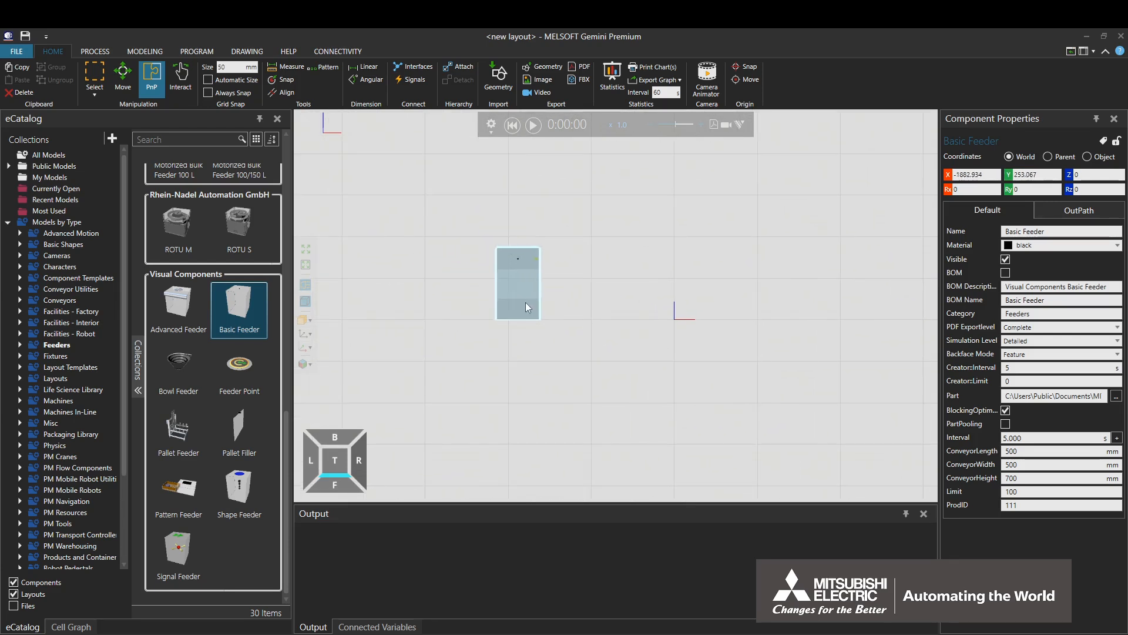
Add the standard Visual Components Conveyor to the layout and snap it to the Basic Feeder's output with Plug and Play
click(111, 300)
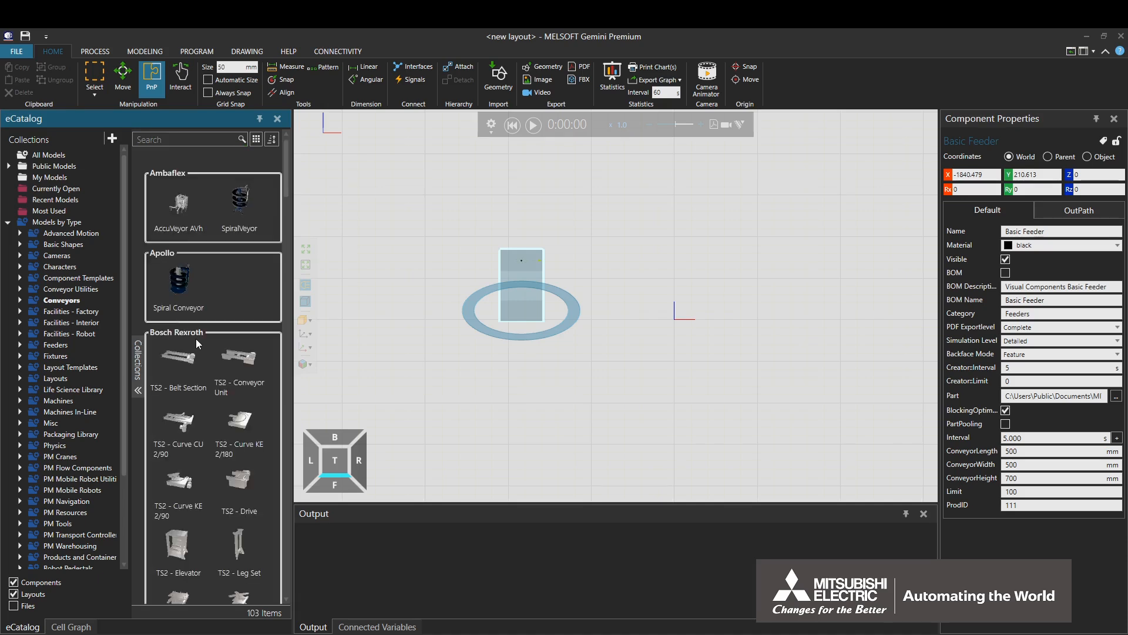
scroll(196, 339, down, 10)
scroll(196, 338, down, 5)
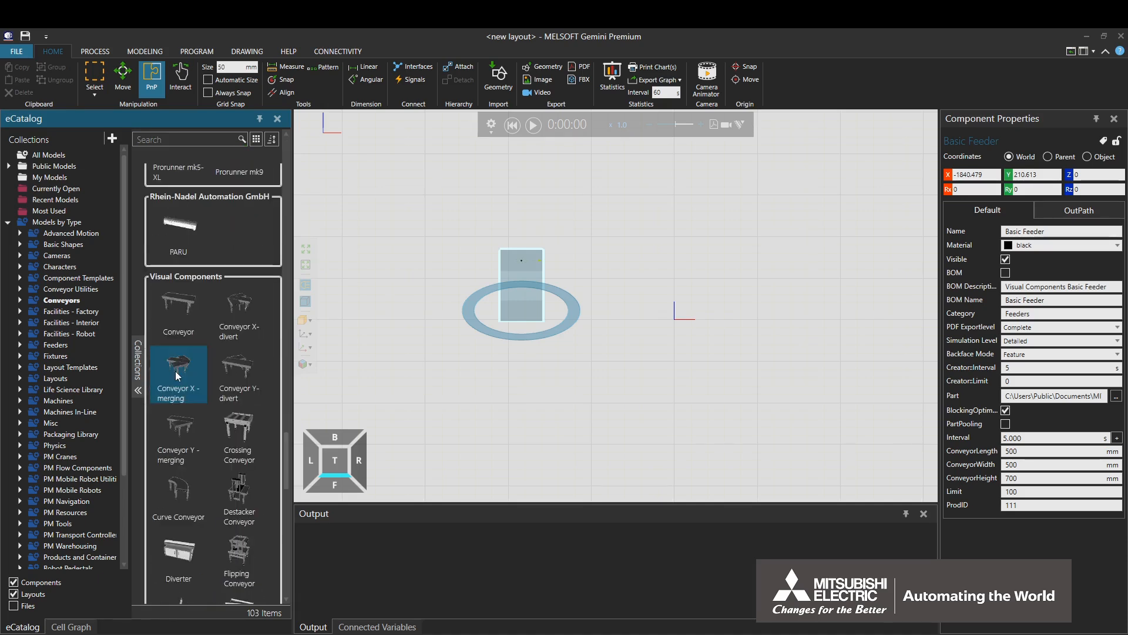
drag(185, 333, 644, 295)
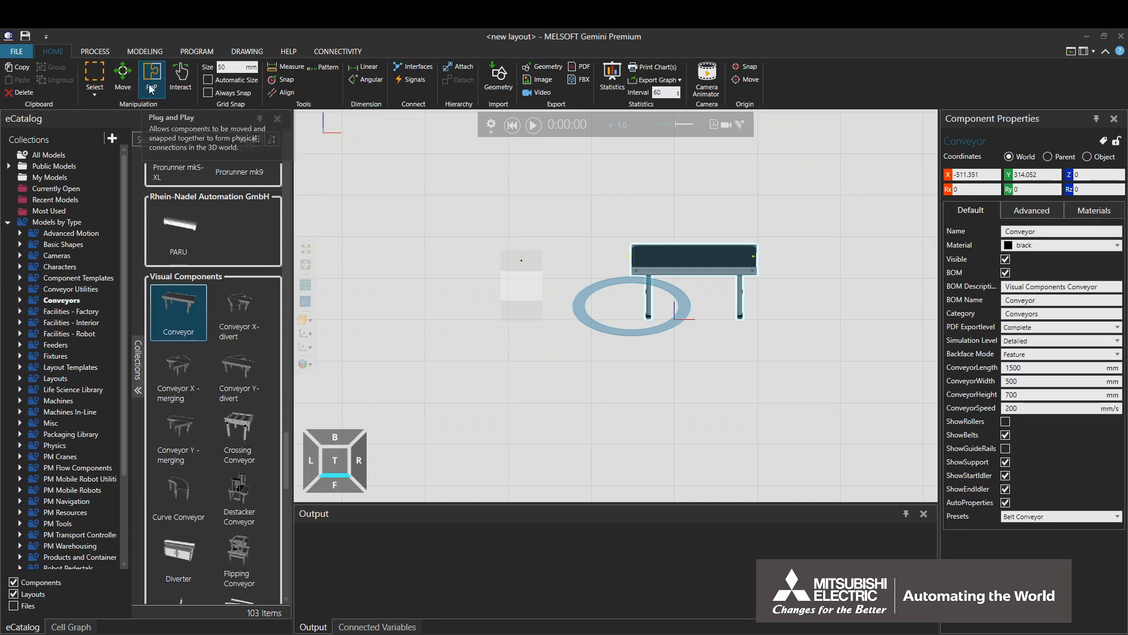
drag(658, 256, 576, 262)
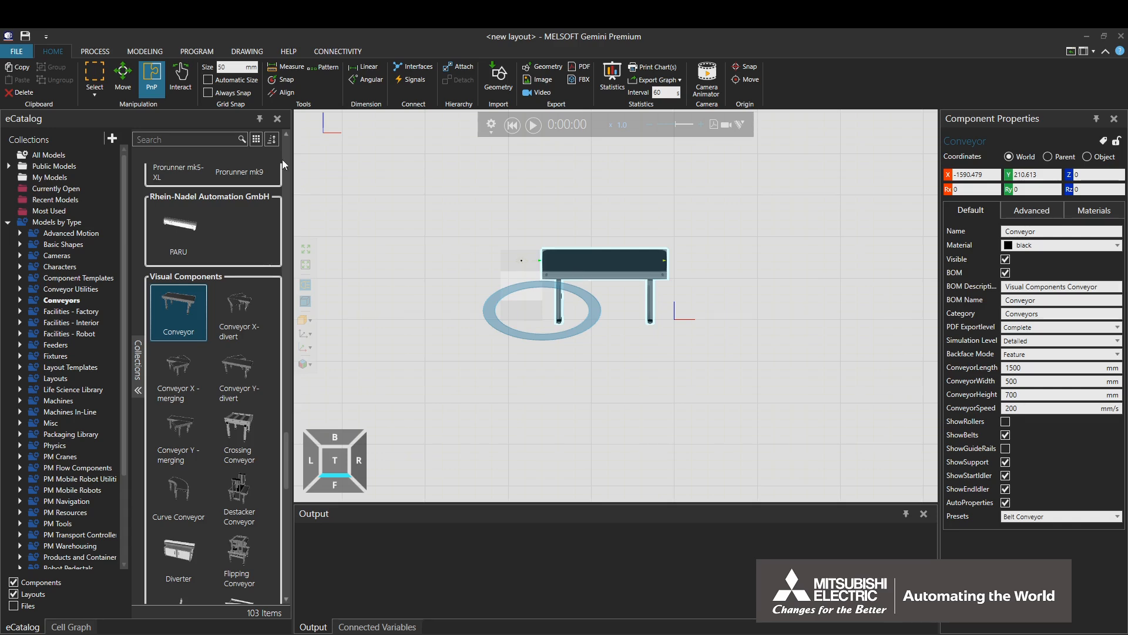
Create a top view drawing of the feeder and conveyor layout
click(257, 51)
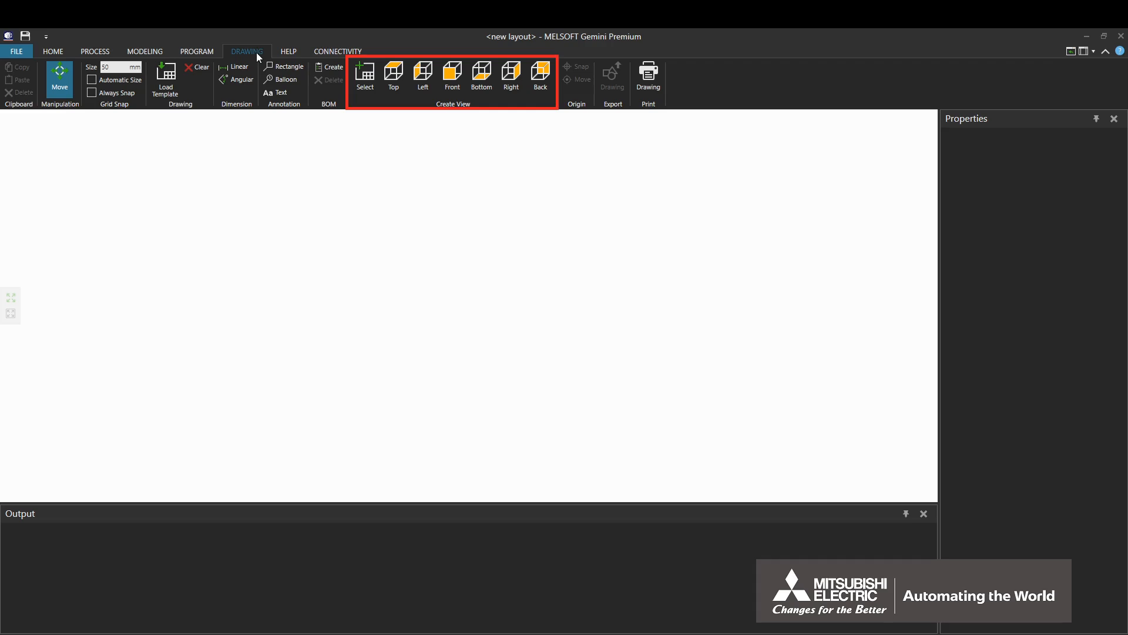
click(390, 77)
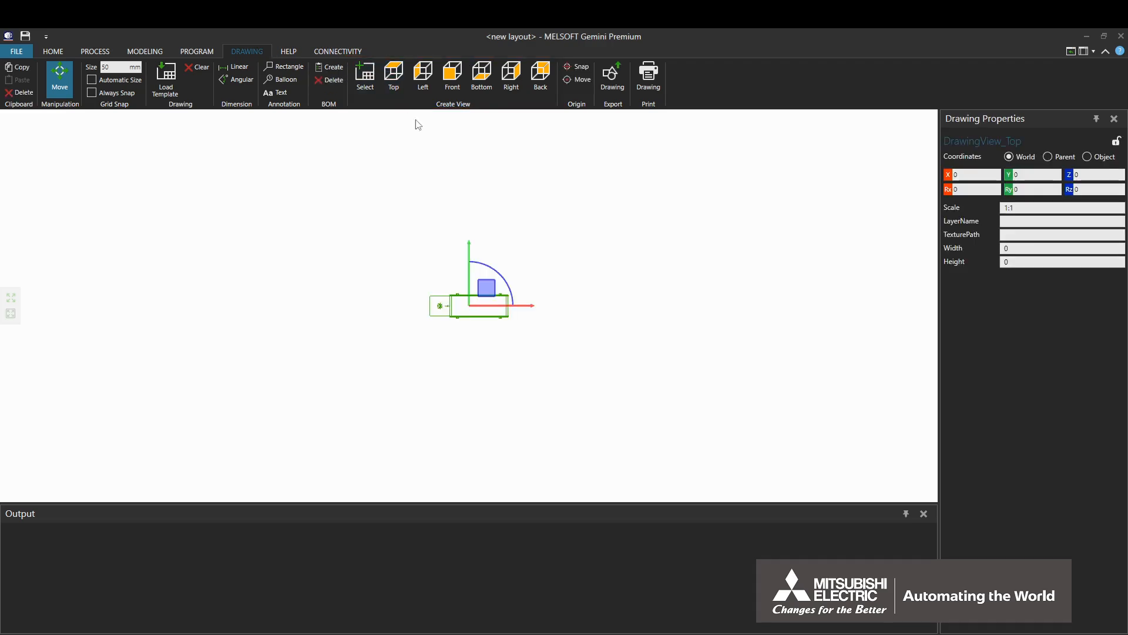
scroll(528, 263, up, 10)
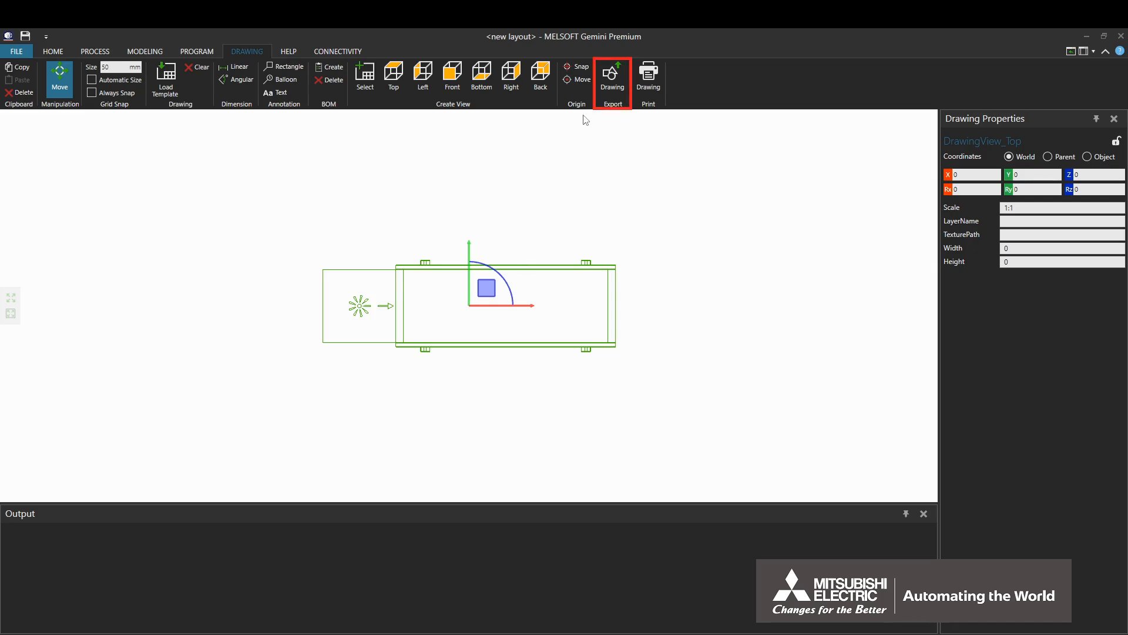
Export all drawings in Autodesk RealDWG (AutoCAD) DXF format, saved as Drawing.dxf in the Drawing folder on the desktop
click(608, 80)
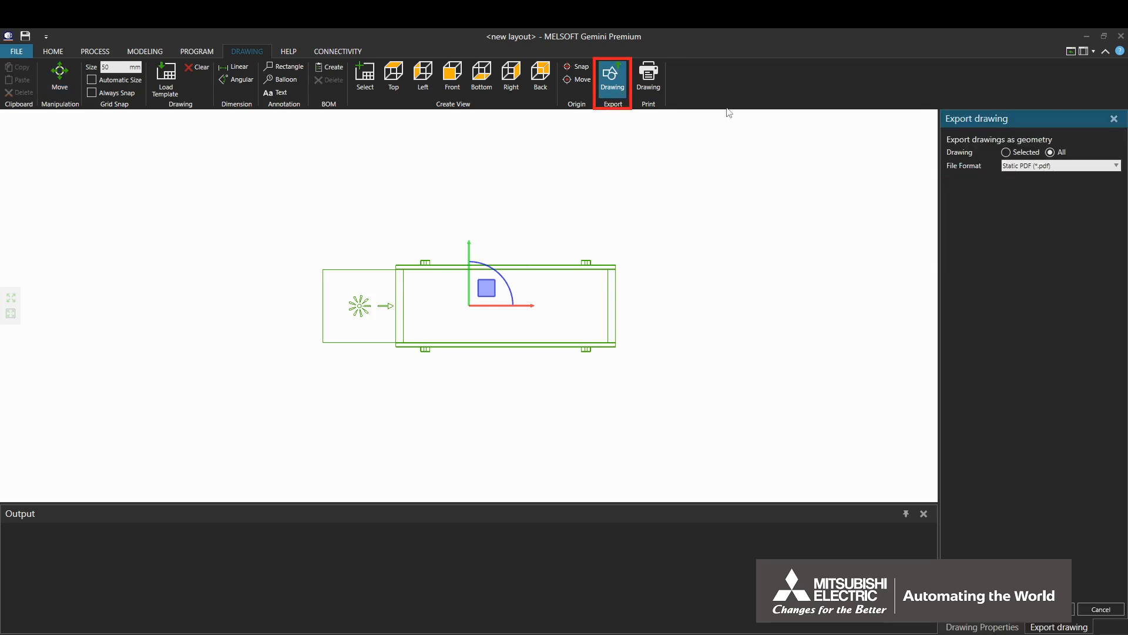
click(1052, 166)
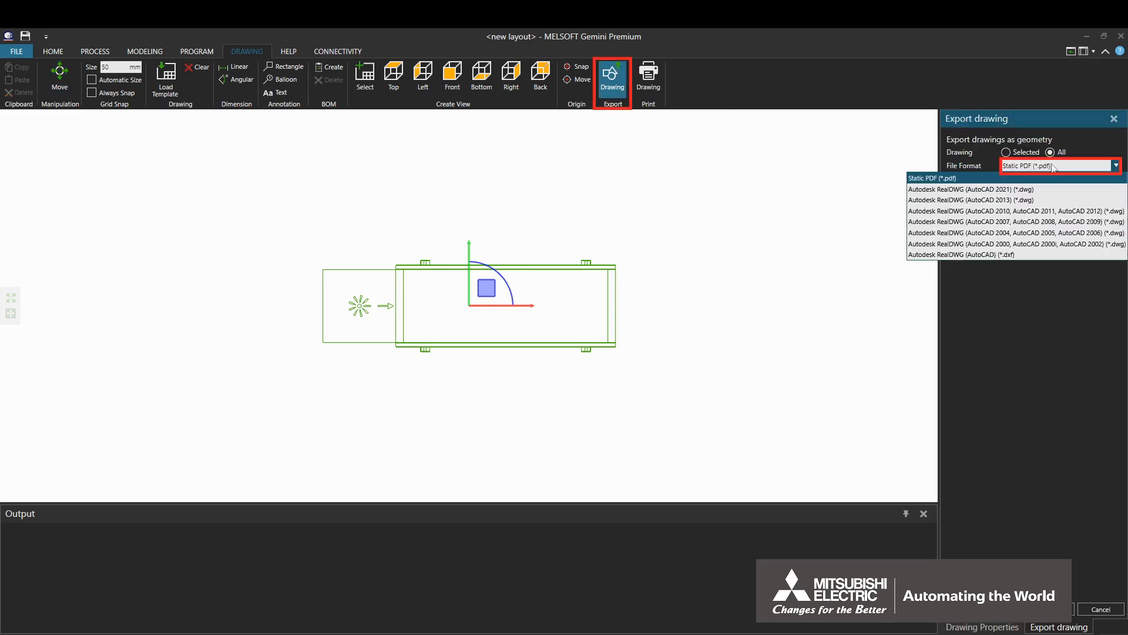
click(1010, 255)
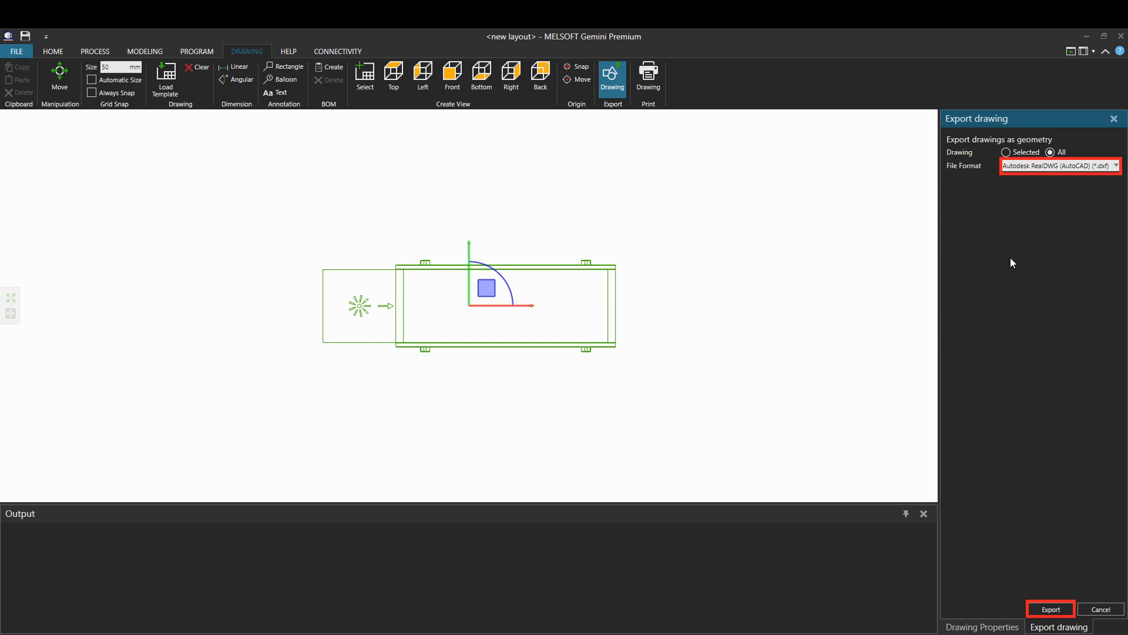
click(1052, 608)
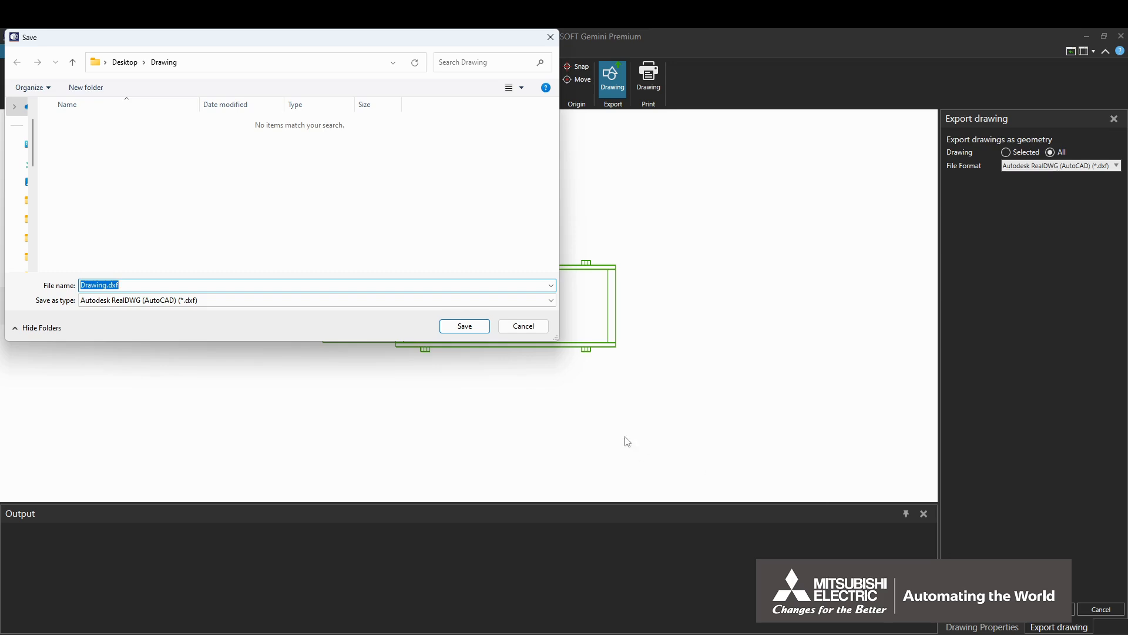
click(464, 325)
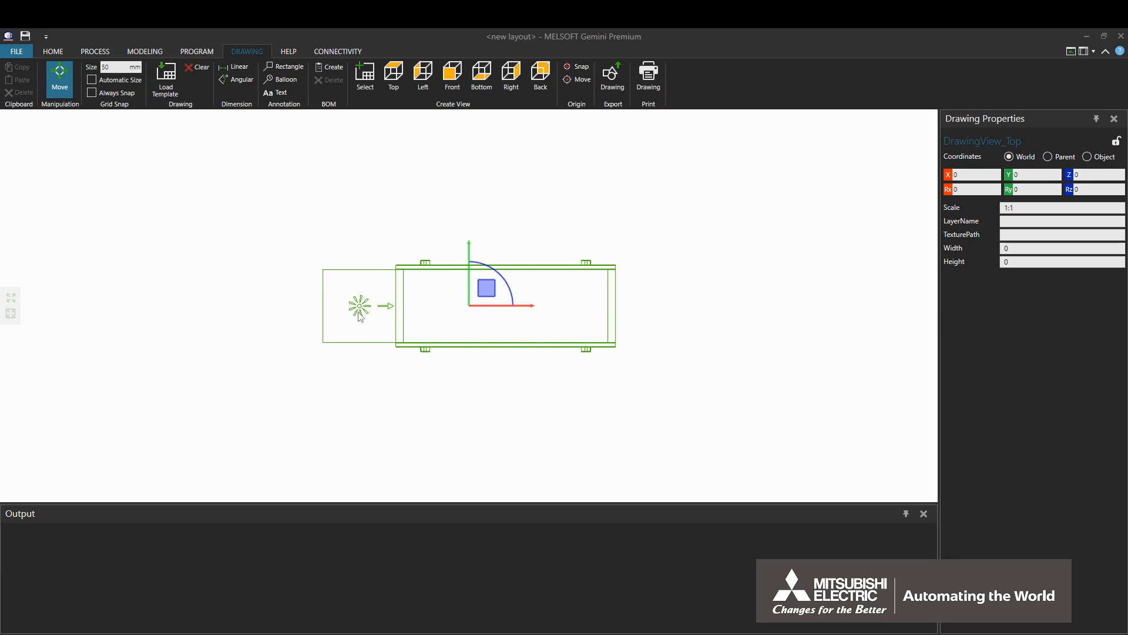
Return to the 3D layout and clear it to start a new one, discarding the current layout without saving
click(59, 51)
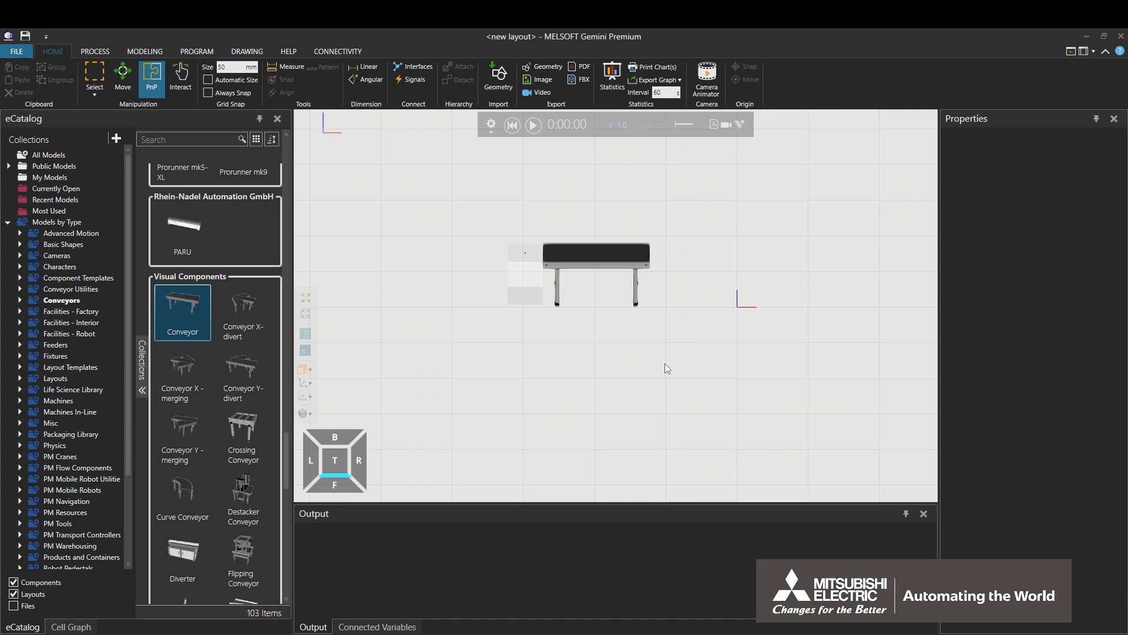
key(ctrl+n)
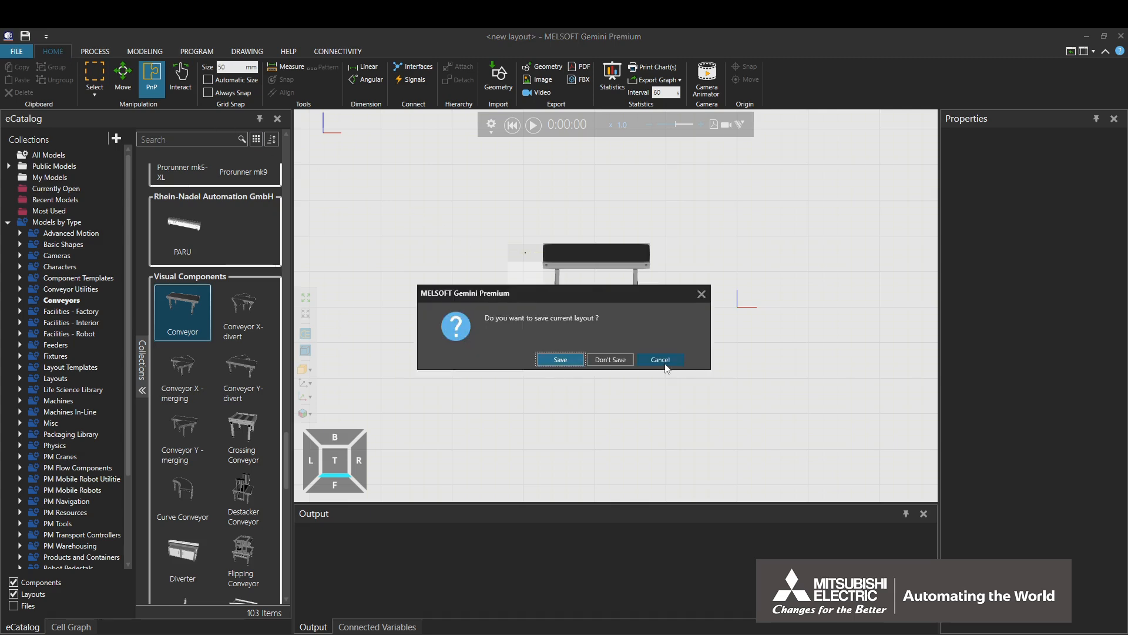
click(611, 360)
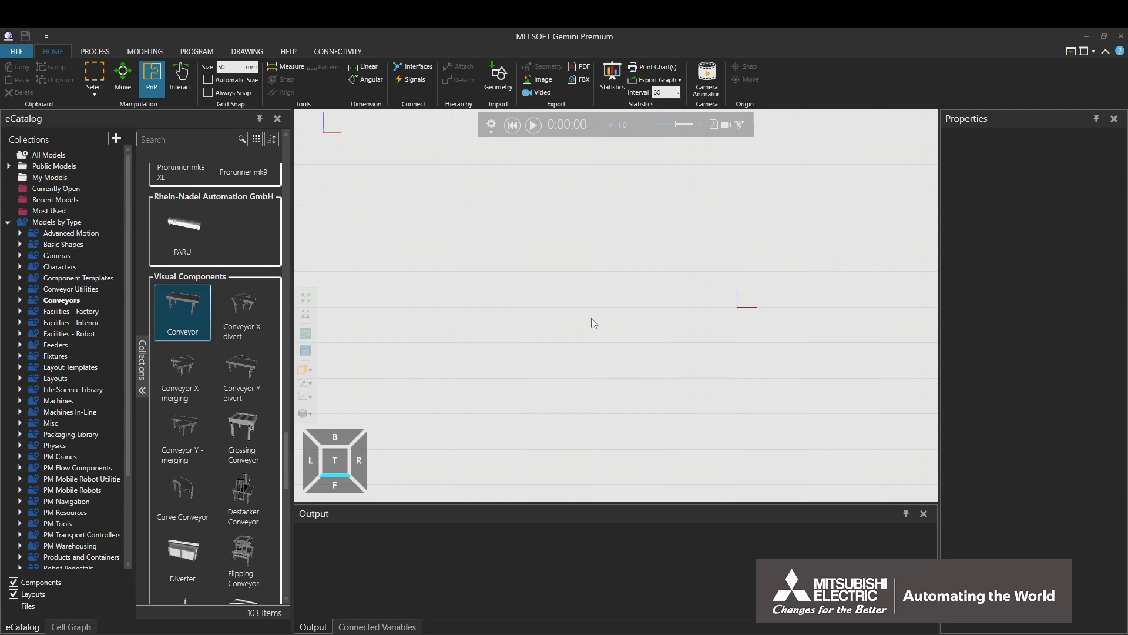
Import Drawing.dxf as geometry into the empty layout with the default import options, and deselect it
click(501, 82)
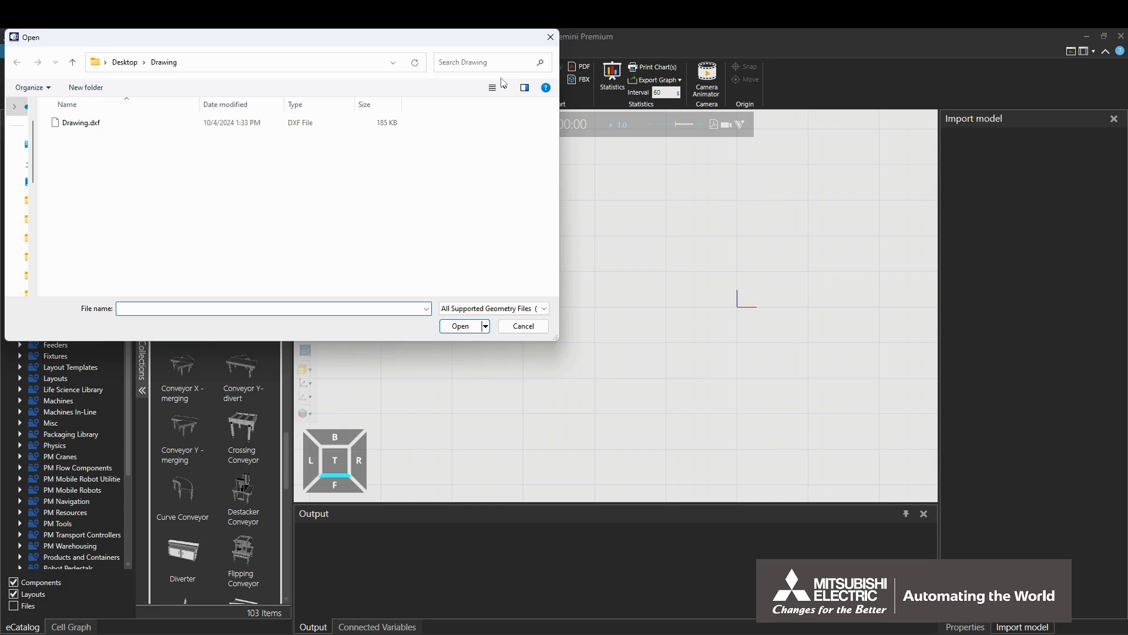
click(265, 124)
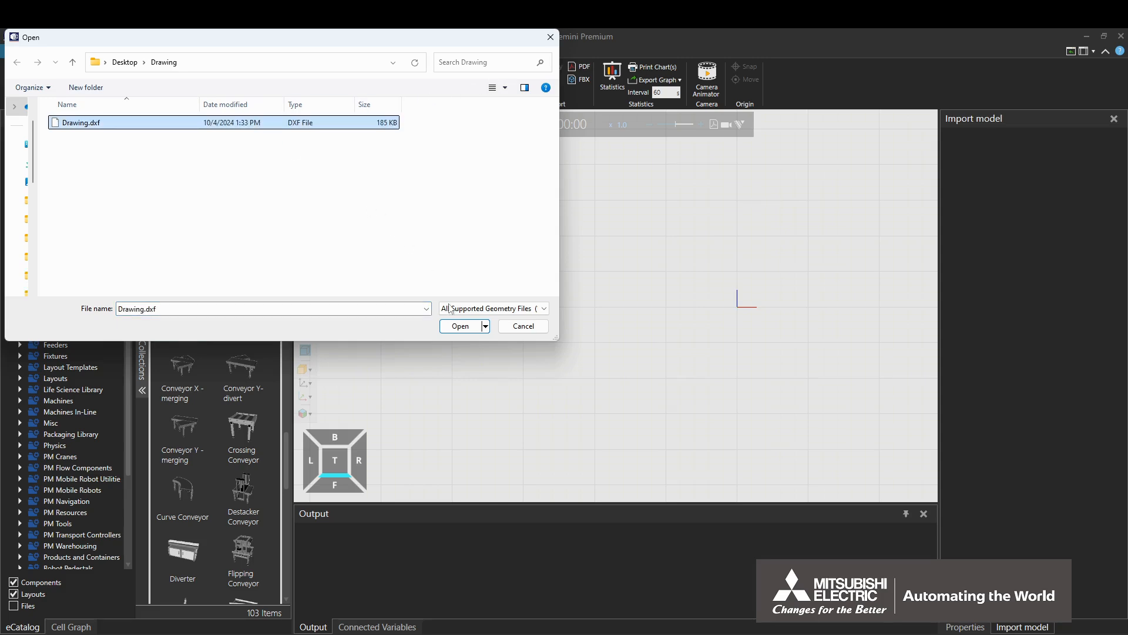
click(460, 326)
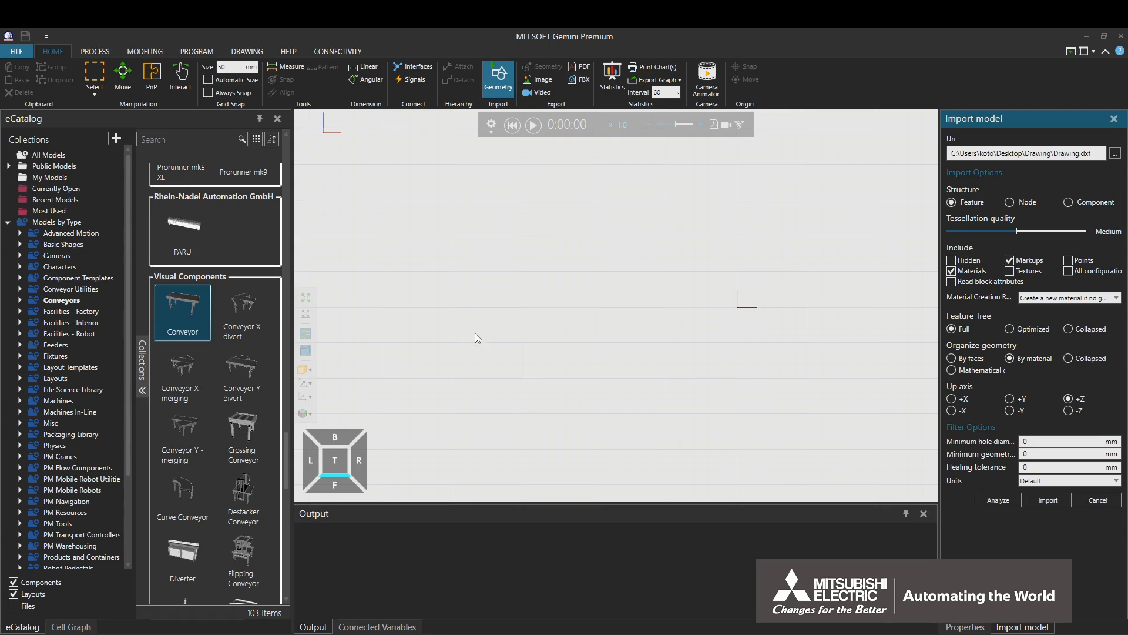
click(1054, 501)
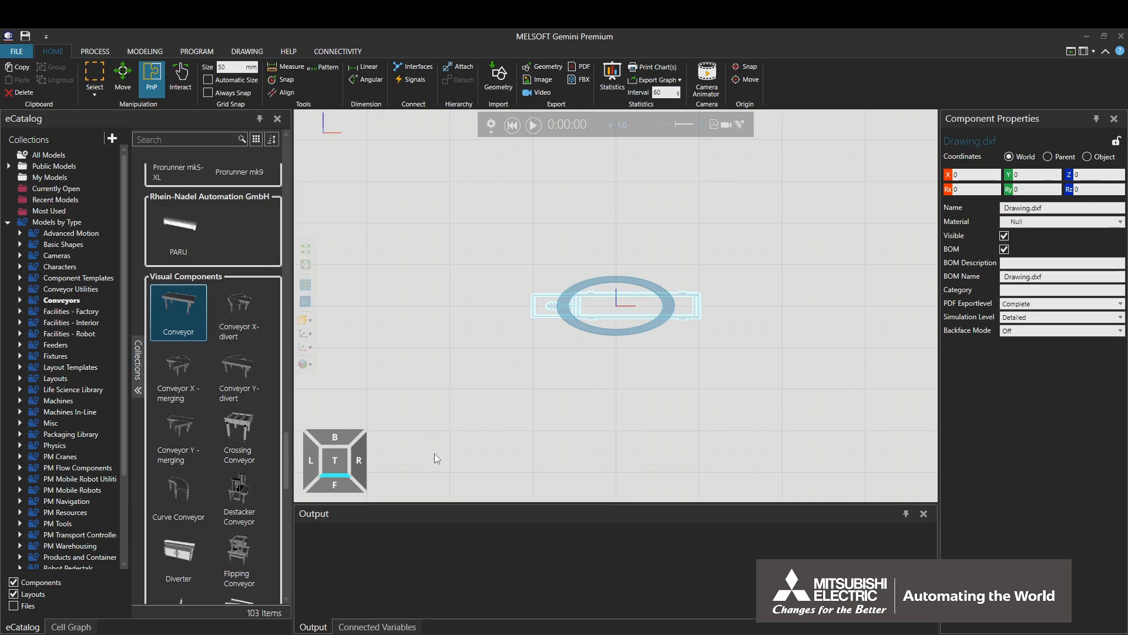
click(517, 443)
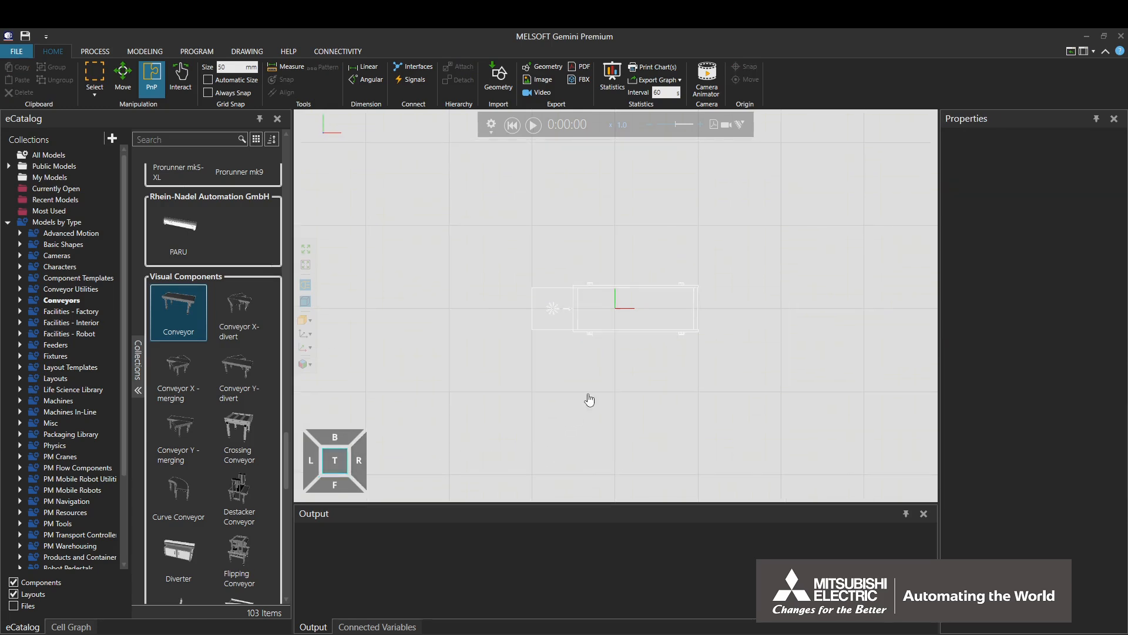
Change the floor color in the display options to dark gray so the imported white drawing lines stand out
middle_drag(588, 394, 581, 406)
scroll(620, 382, up, 2)
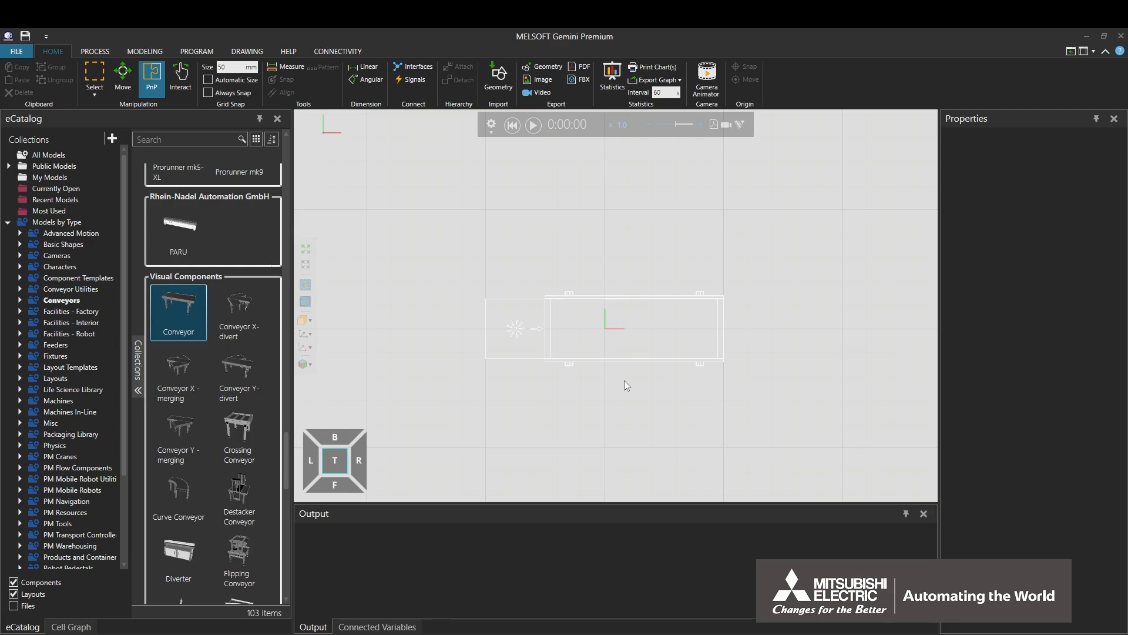
click(21, 53)
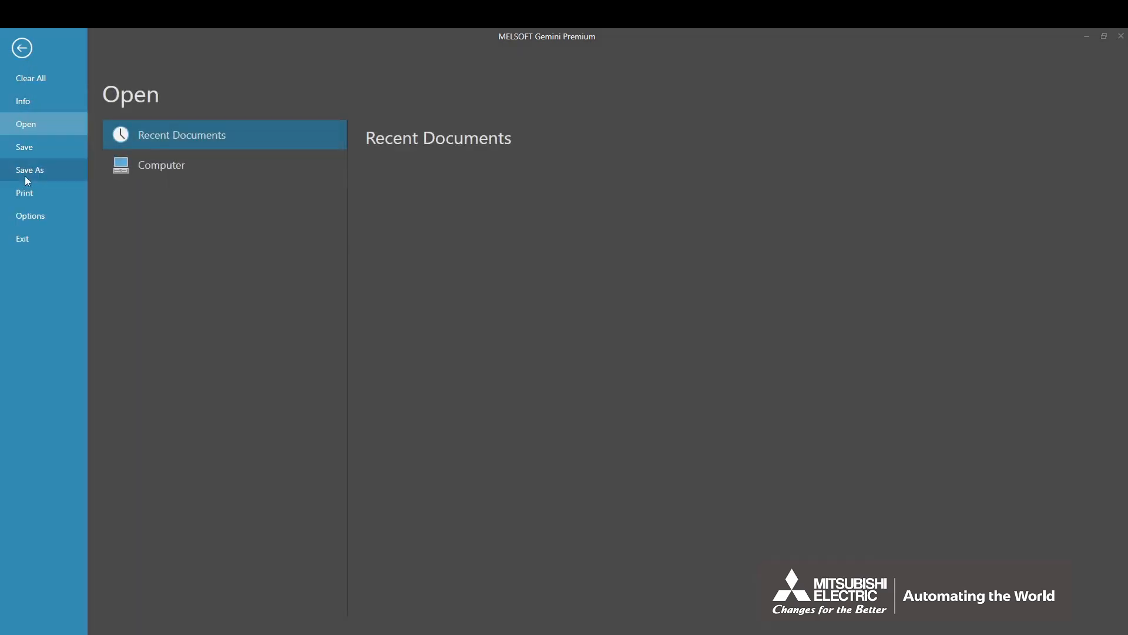
click(28, 212)
click(138, 167)
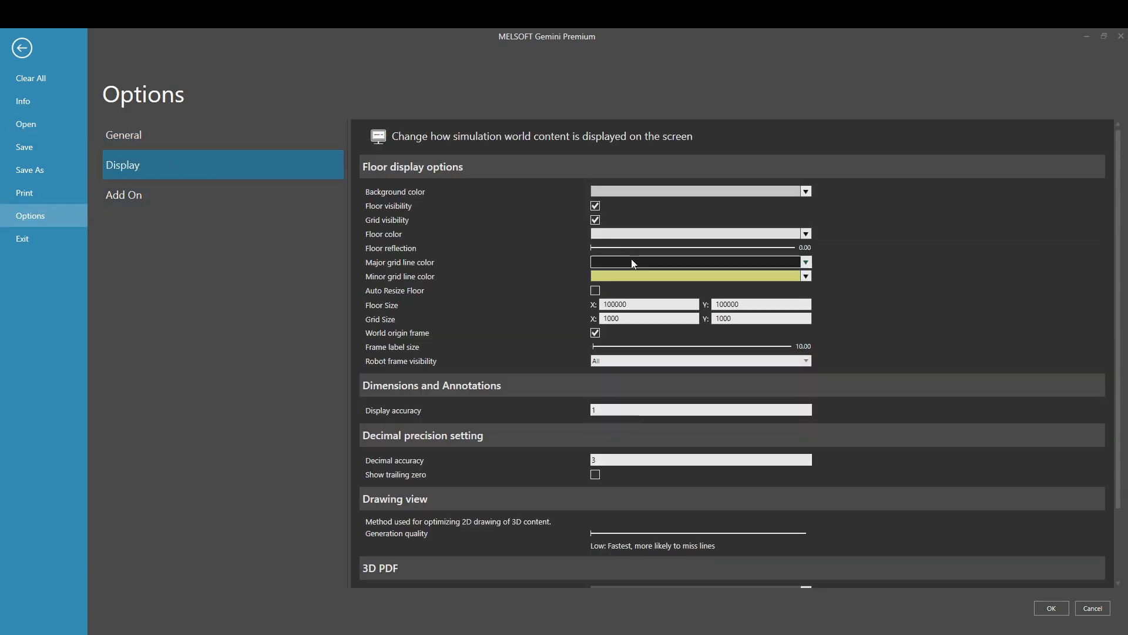
click(636, 235)
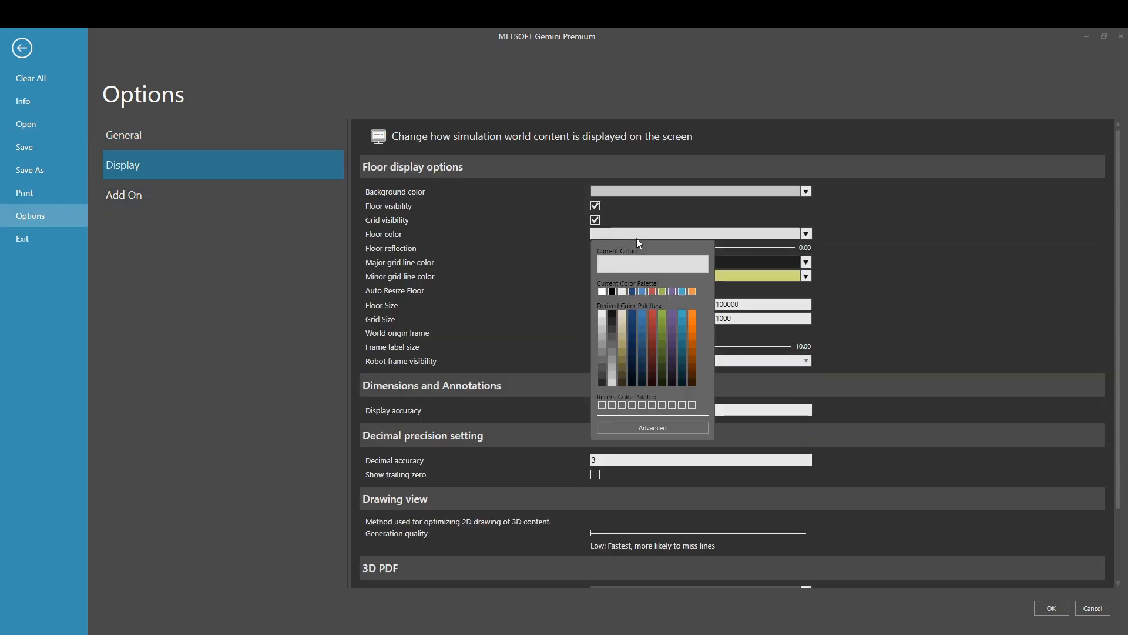
click(615, 330)
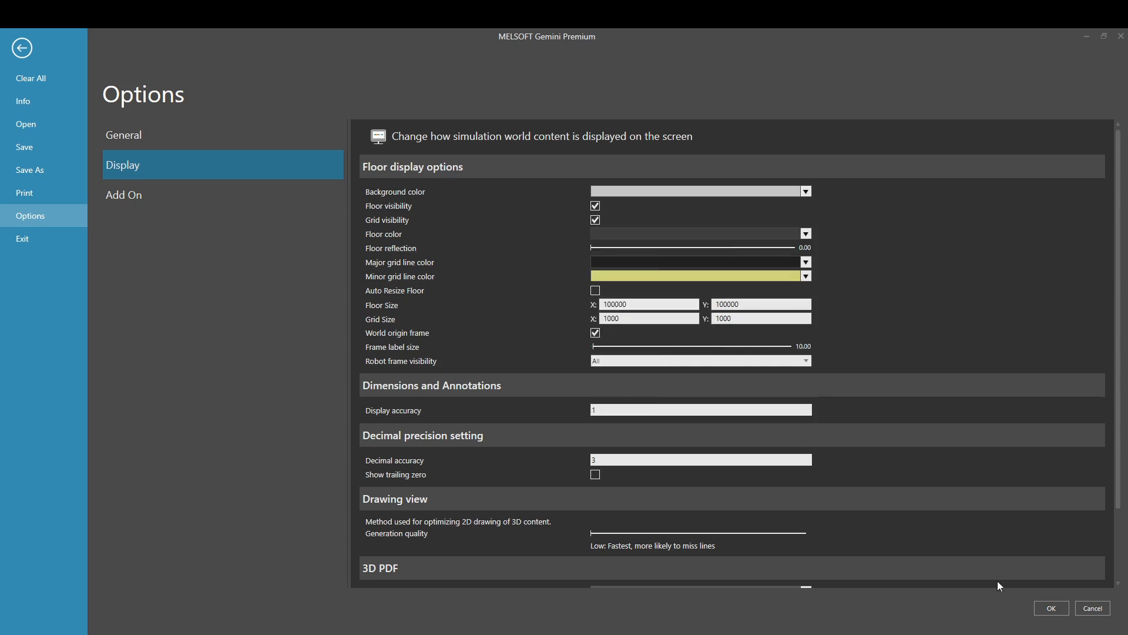
click(1050, 608)
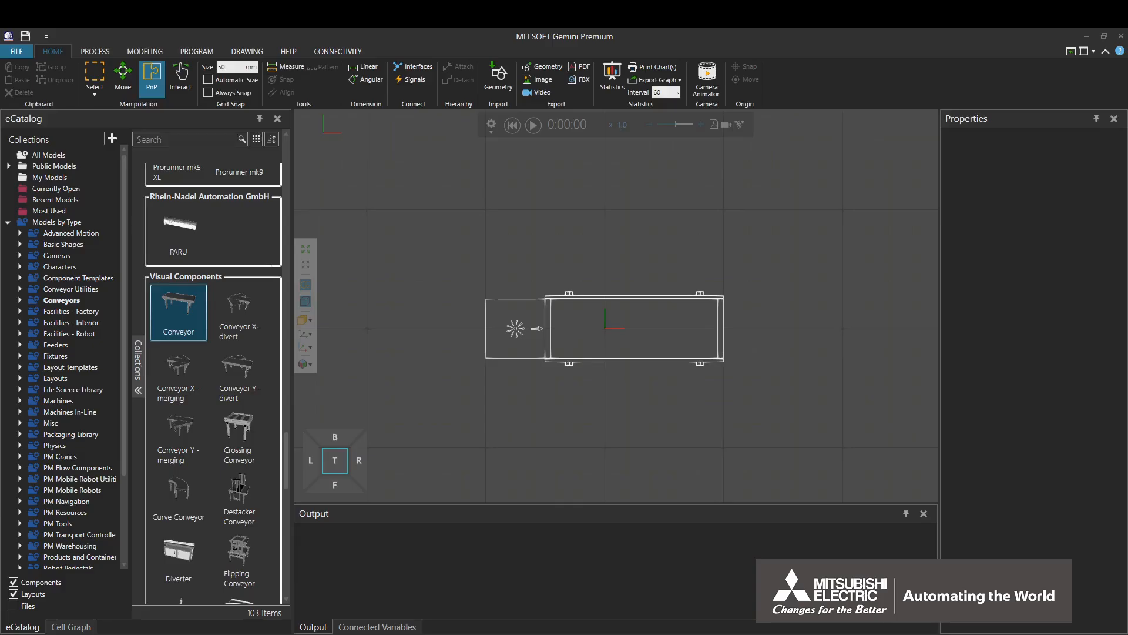
Place a Basic Feeder from the Feeders collection over the feeder end of the imported drawing
click(335, 476)
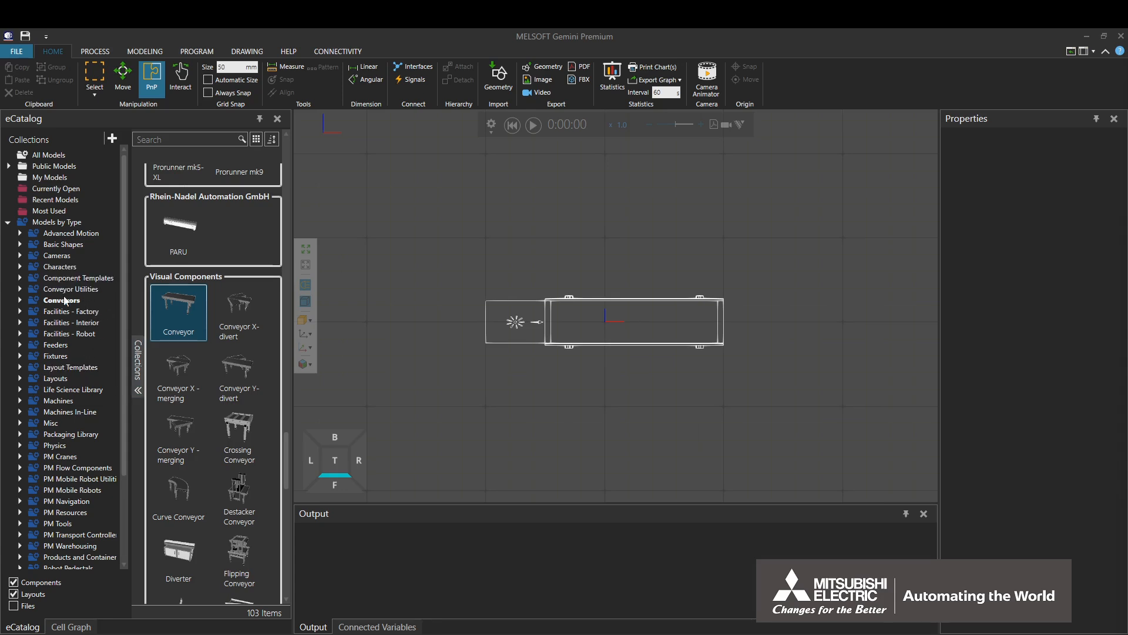
click(66, 342)
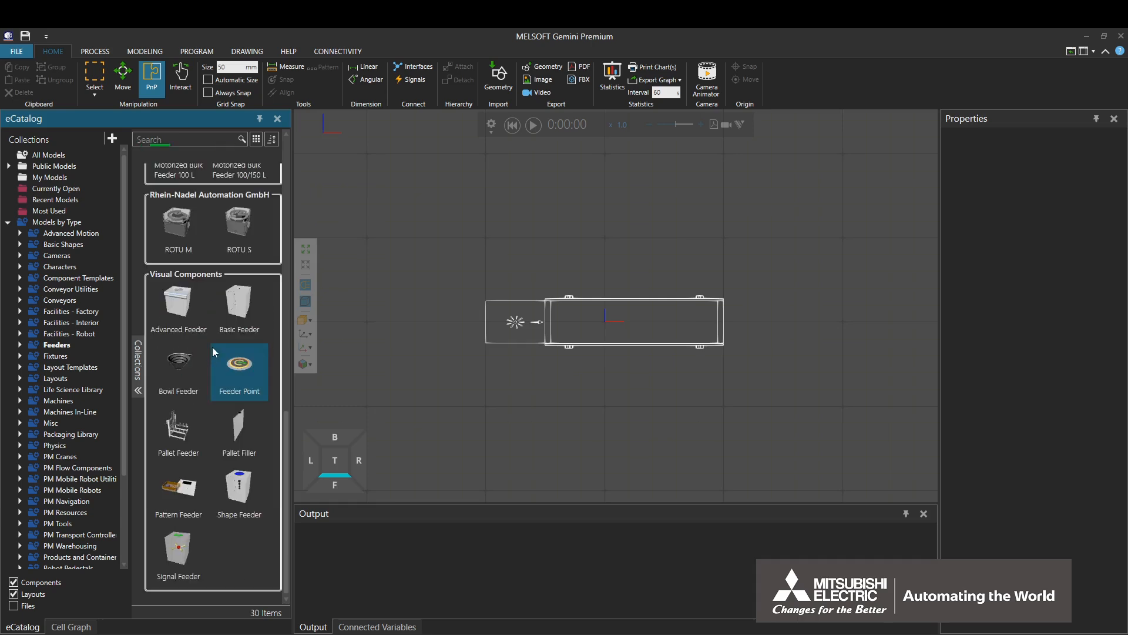
drag(244, 306, 548, 316)
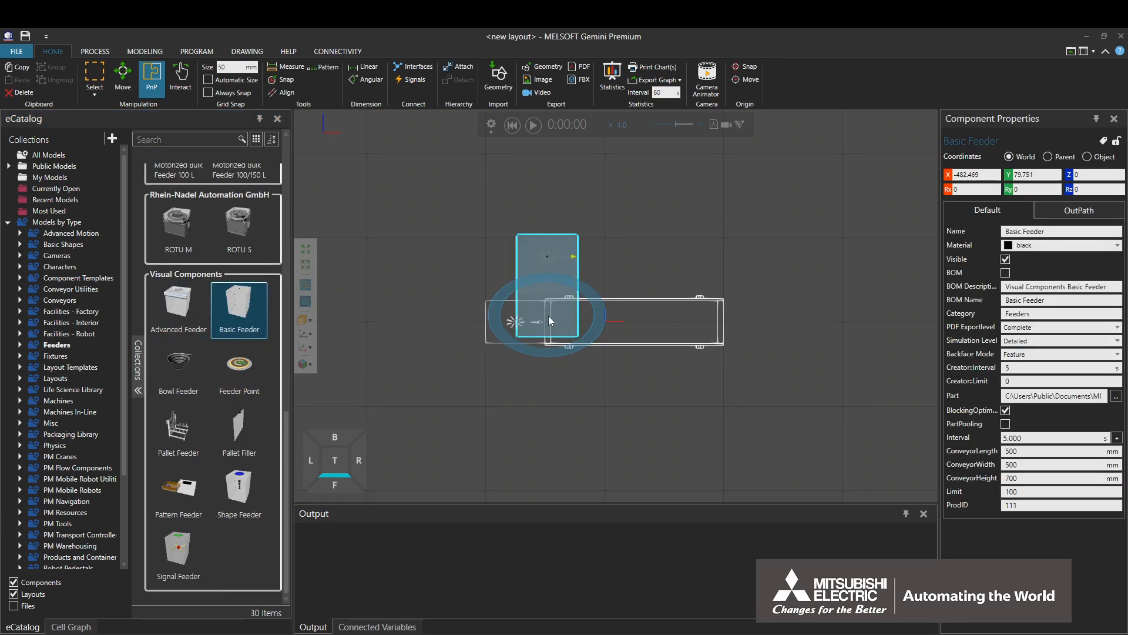
Align the Basic Feeder's rear side face, opposite its output, with the outer short edge of the feeder outline in the drawing
click(283, 93)
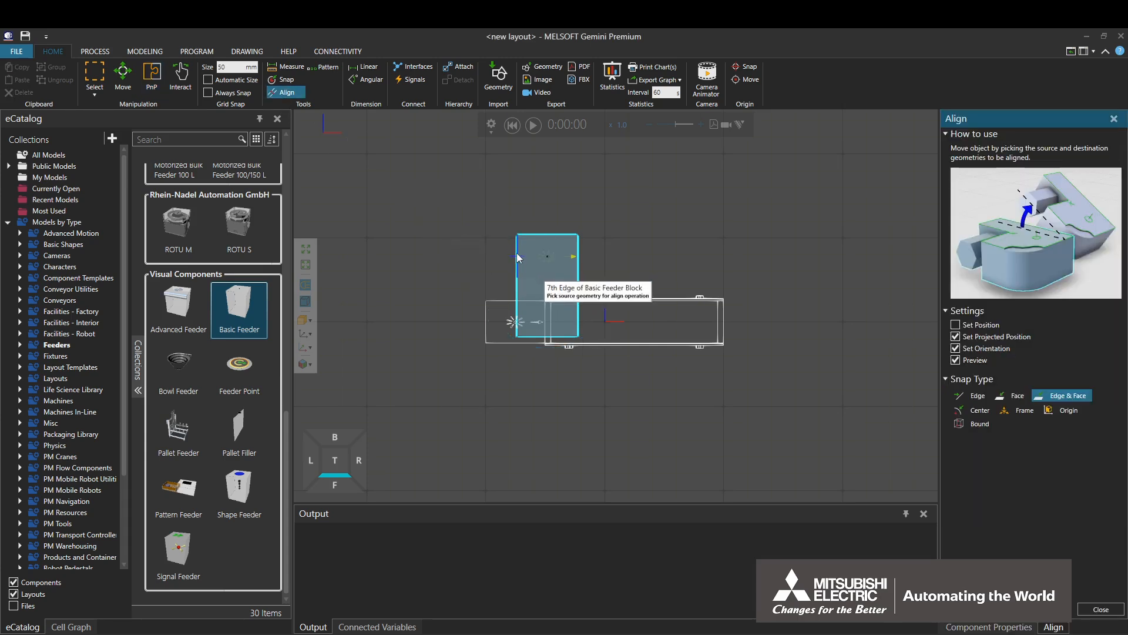
right_drag(537, 284, 555, 278)
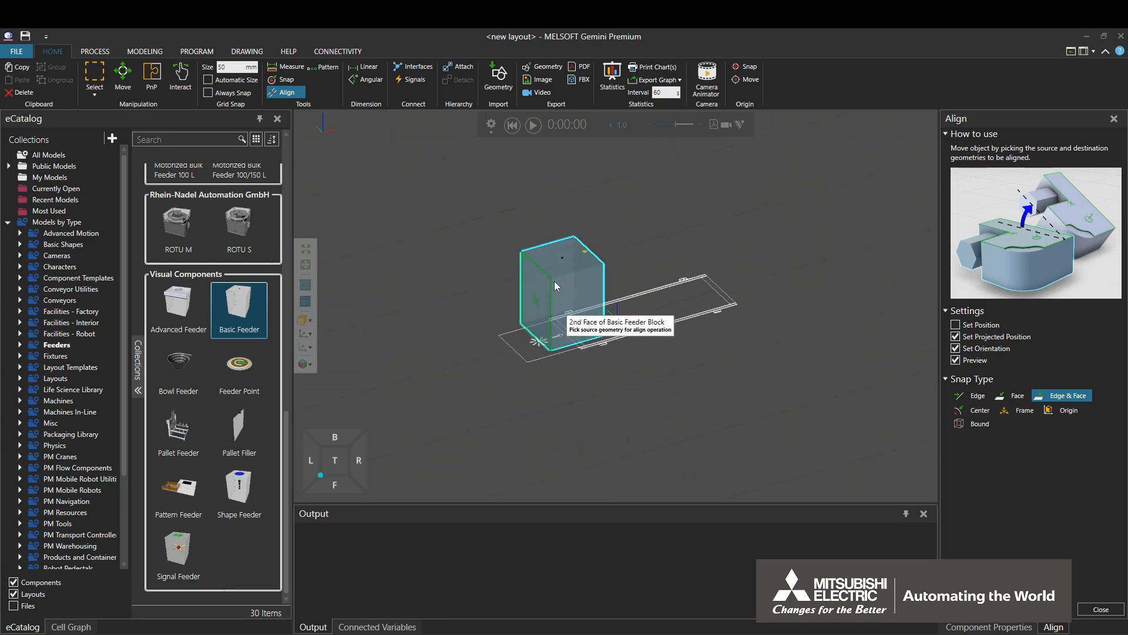
click(539, 314)
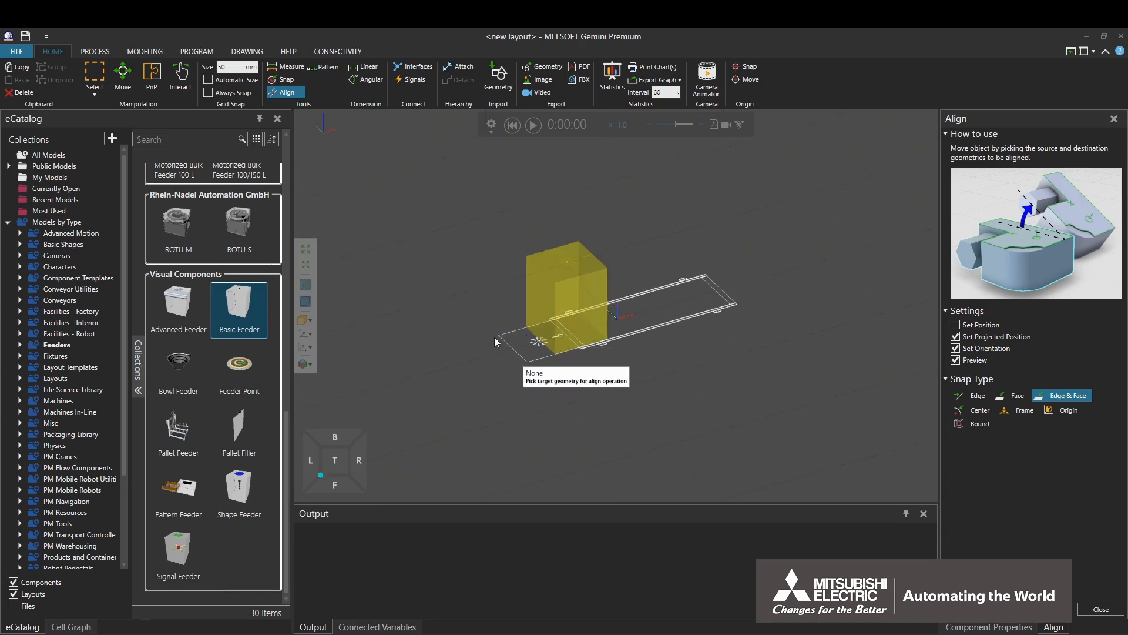
click(500, 340)
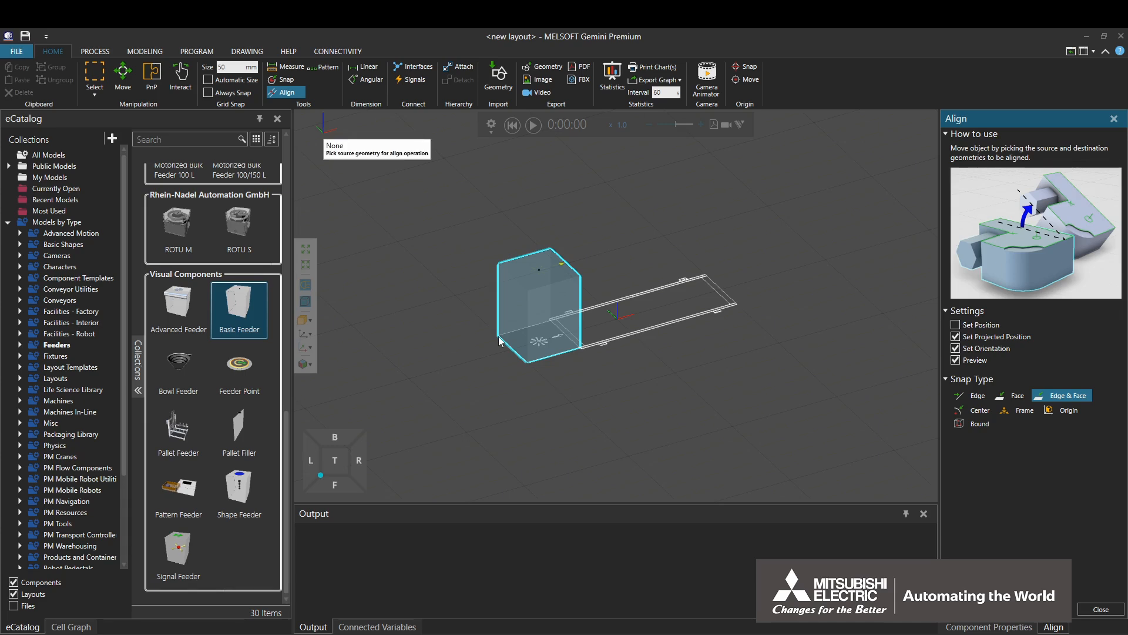
Add a Visual Components Conveyor and snap it to the aligned Basic Feeder's output, over the conveyor outline in the drawing
click(61, 300)
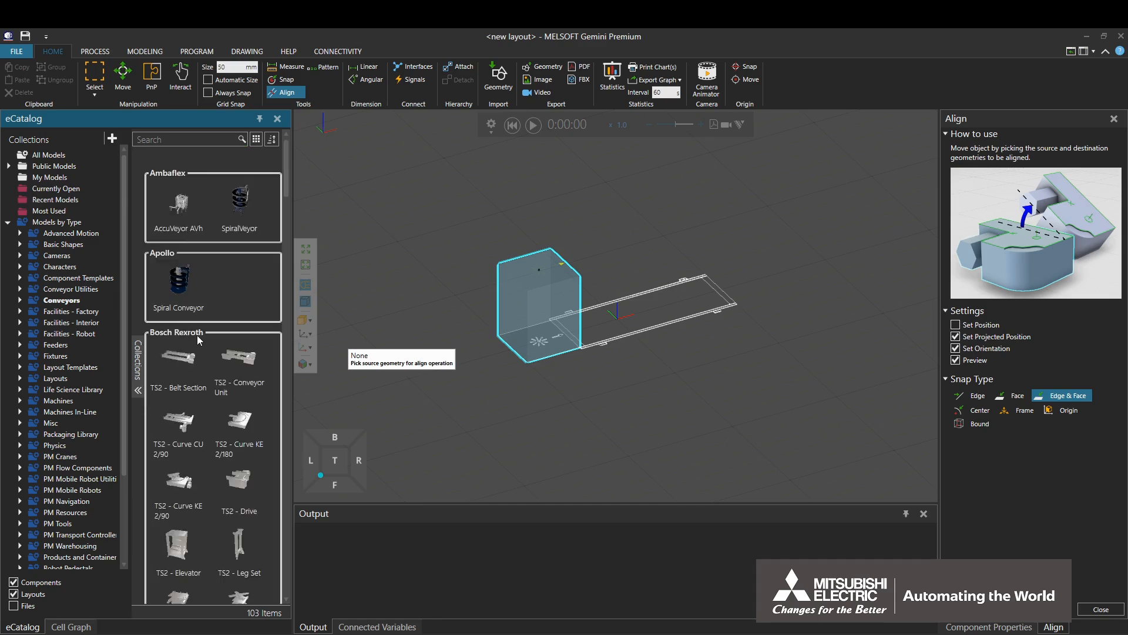
scroll(198, 336, down, 15)
scroll(199, 336, up, 5)
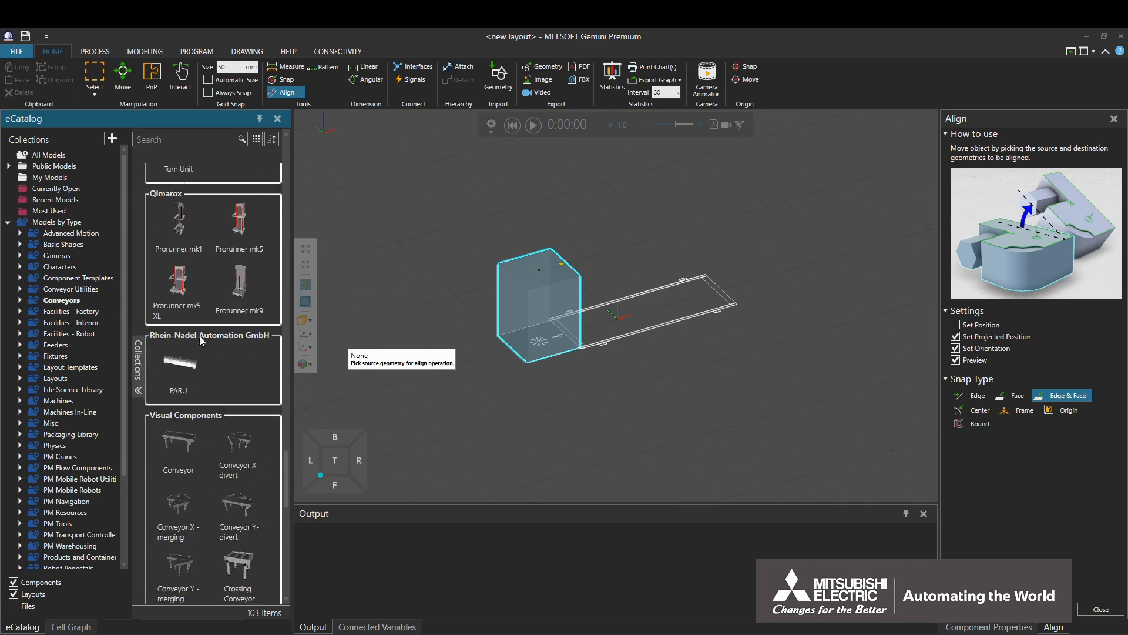
click(681, 284)
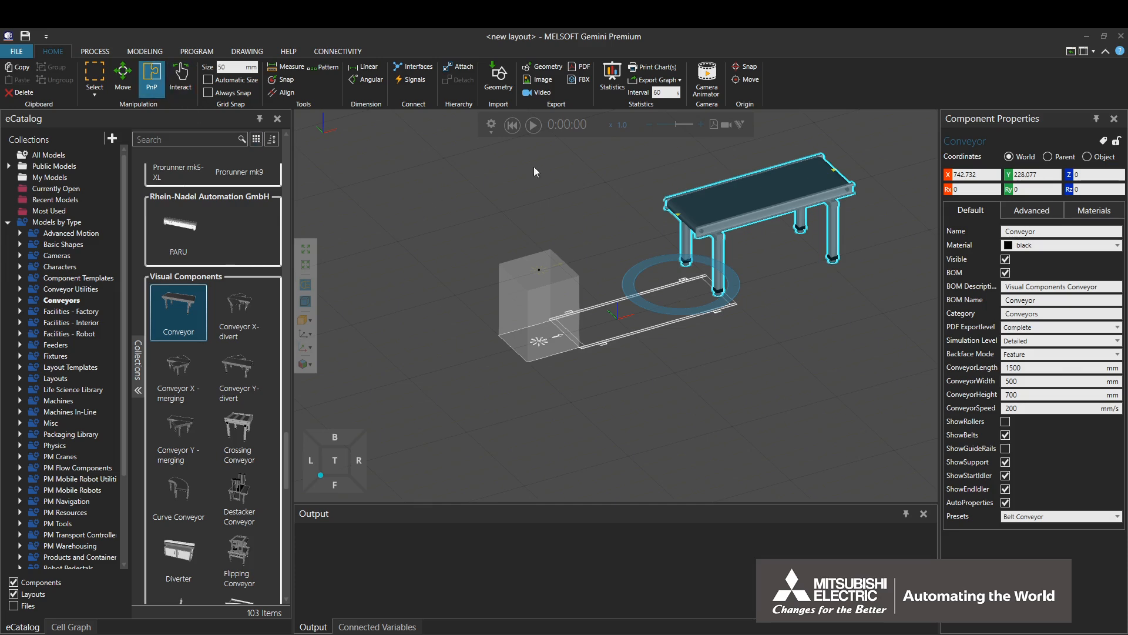
drag(760, 198, 650, 255)
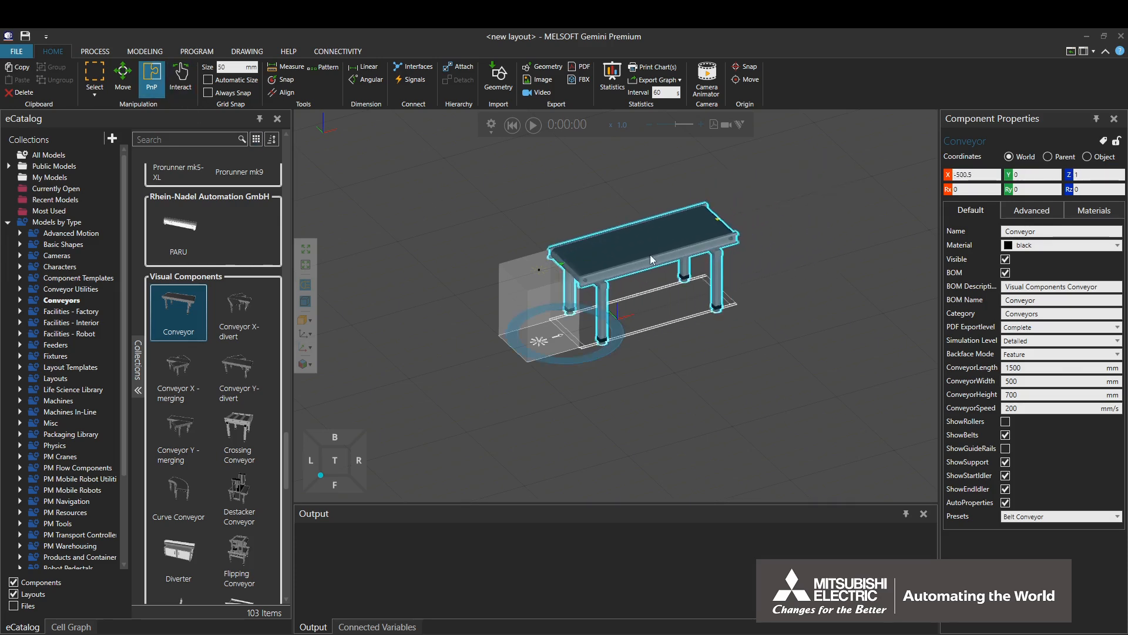